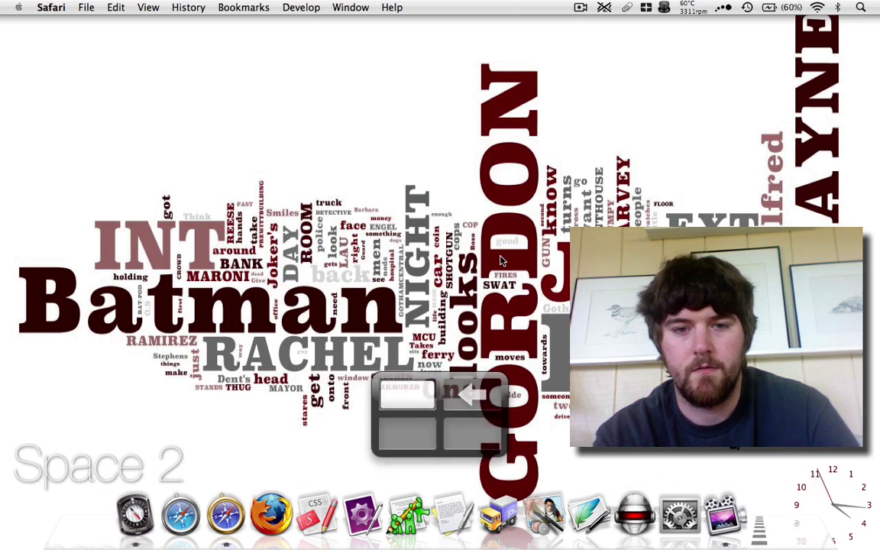
- Reveal each Space's dock while switching to Space 3, the Fight Club space and the Batman space
key(super+alt+d)
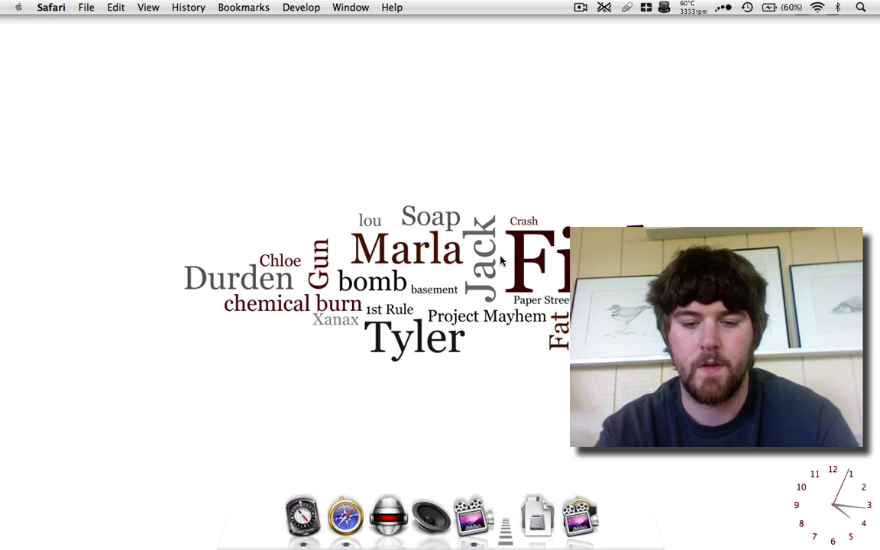
key(ctrl+Down)
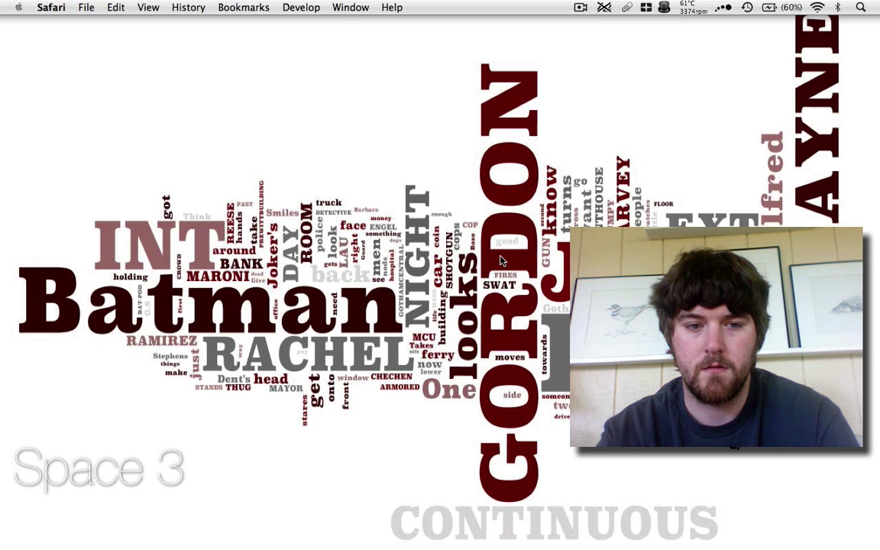
key(super+alt+d)
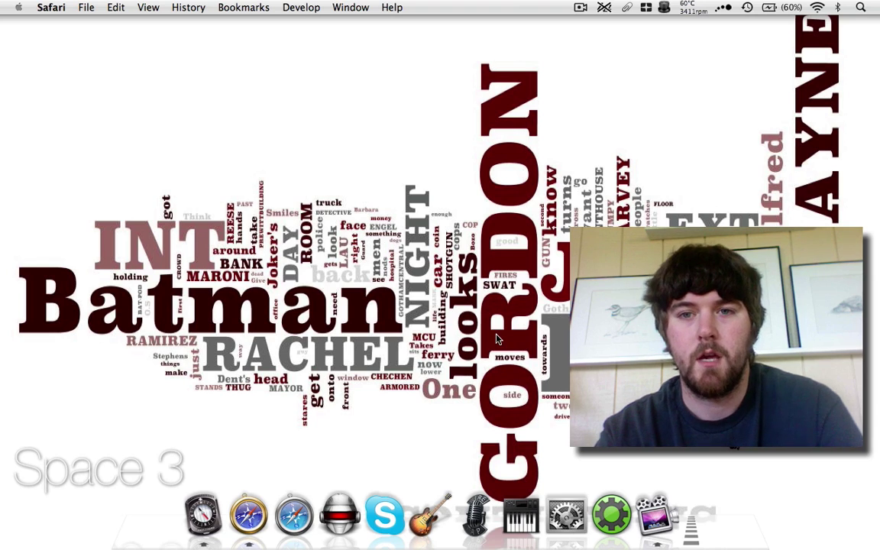
key(ctrl+Right)
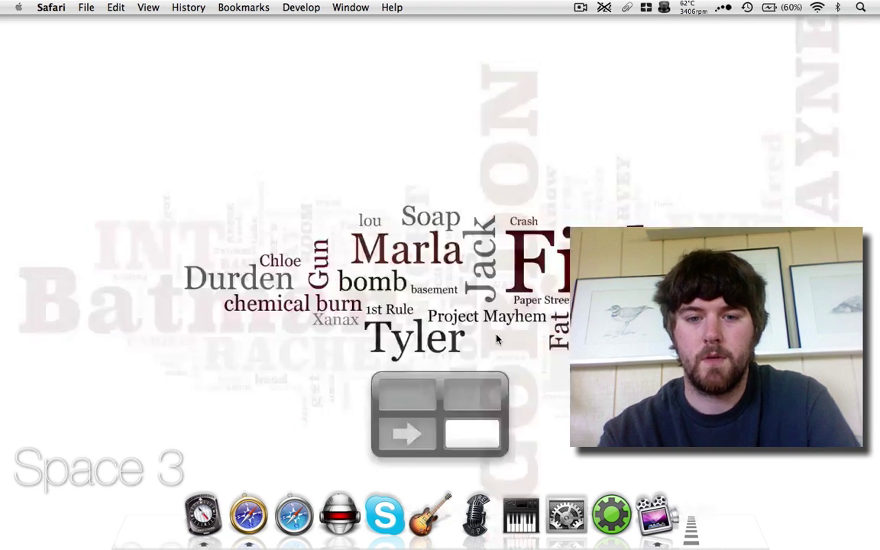
key(ctrl+Left)
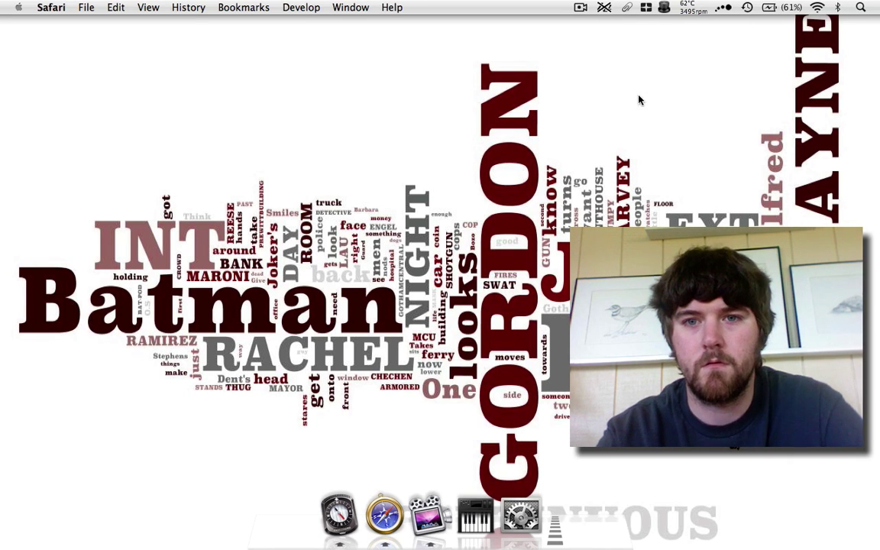
click(630, 6)
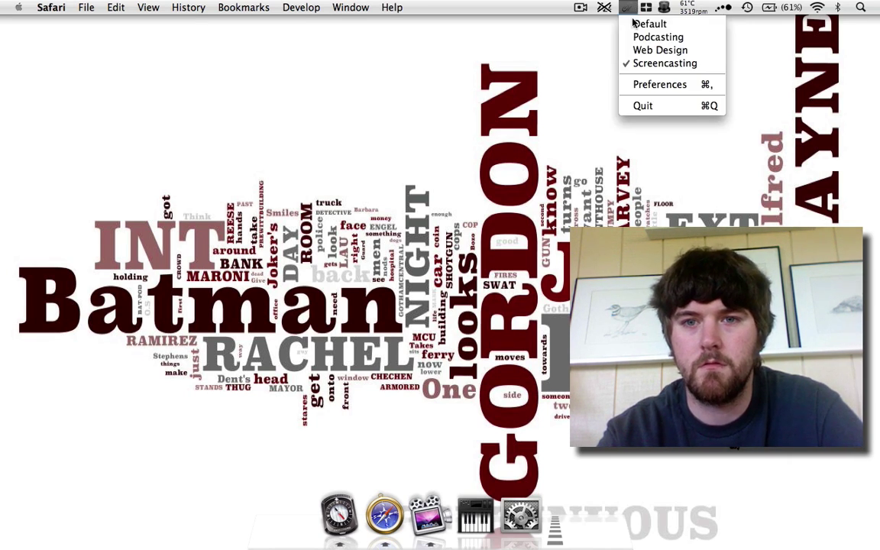
- Open Dock Spaces preferences and view the dock presets, per-space, menubar, appearance and about pages
click(648, 81)
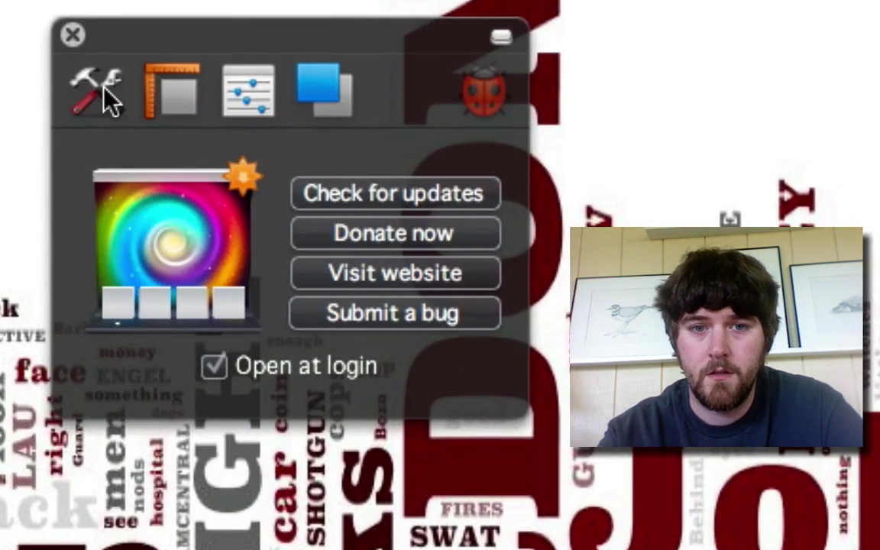
click(102, 89)
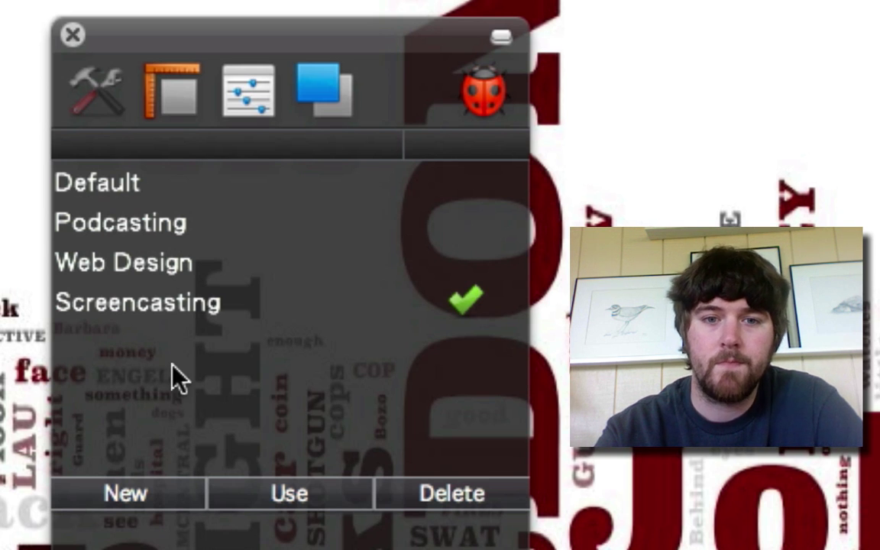
click(353, 101)
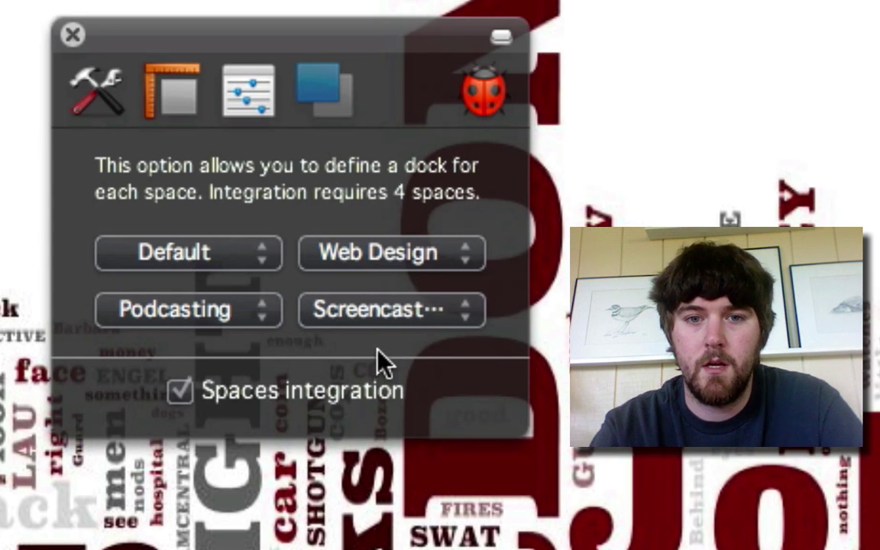
click(261, 107)
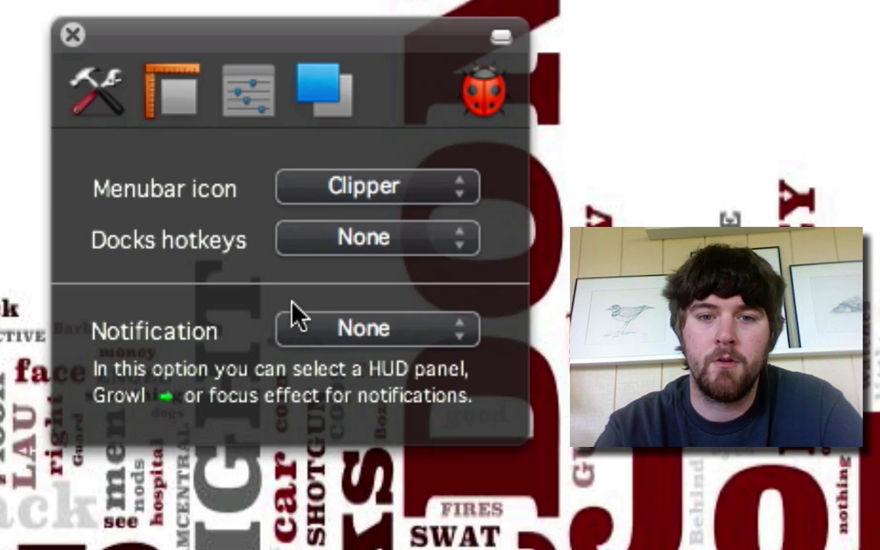
click(187, 115)
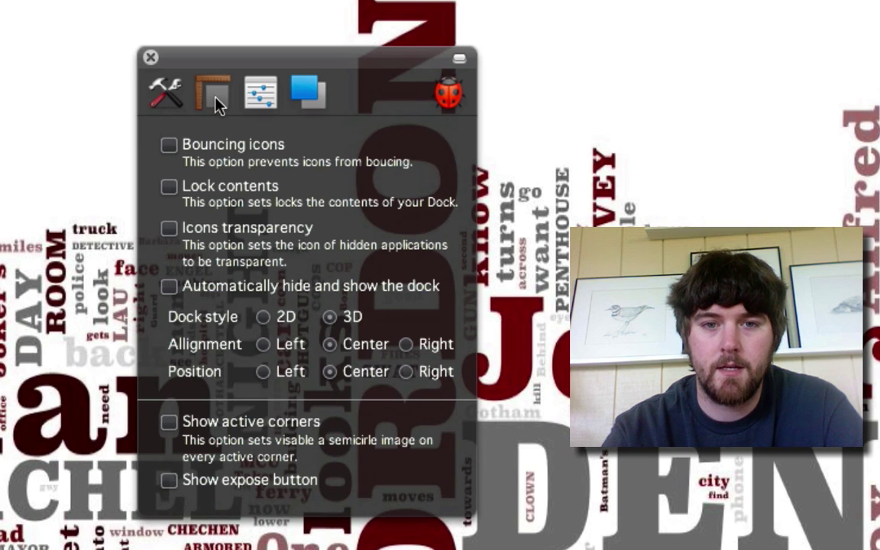
click(171, 93)
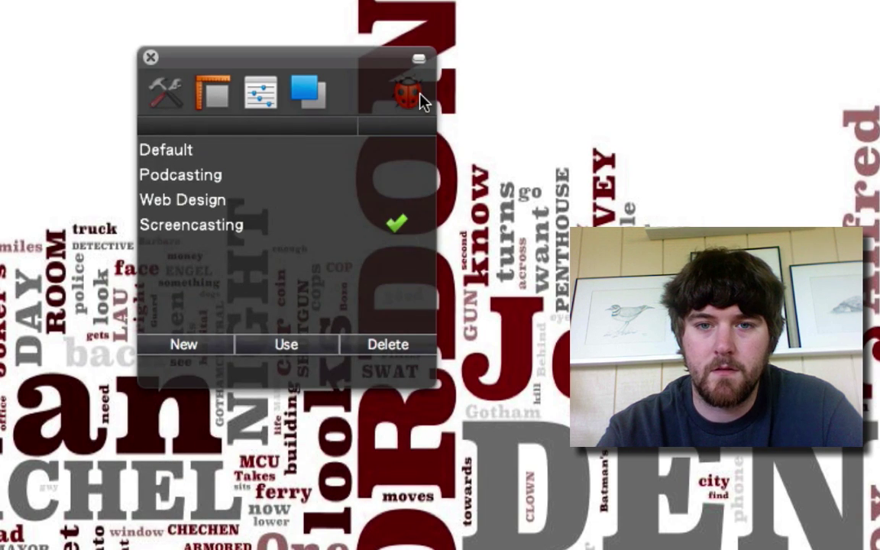
click(420, 94)
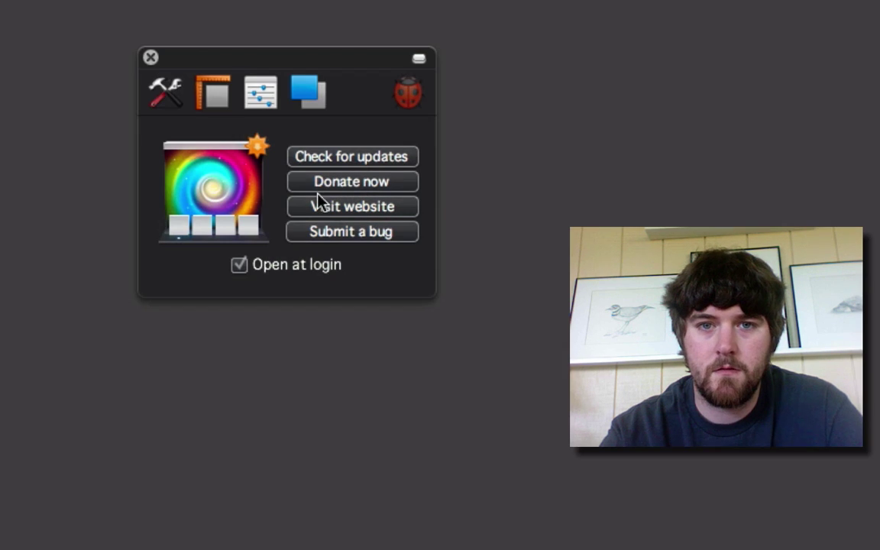
- Scroll the developer's Applications page to the Dock Spaces entry, then return to the Batman desktop
click(151, 58)
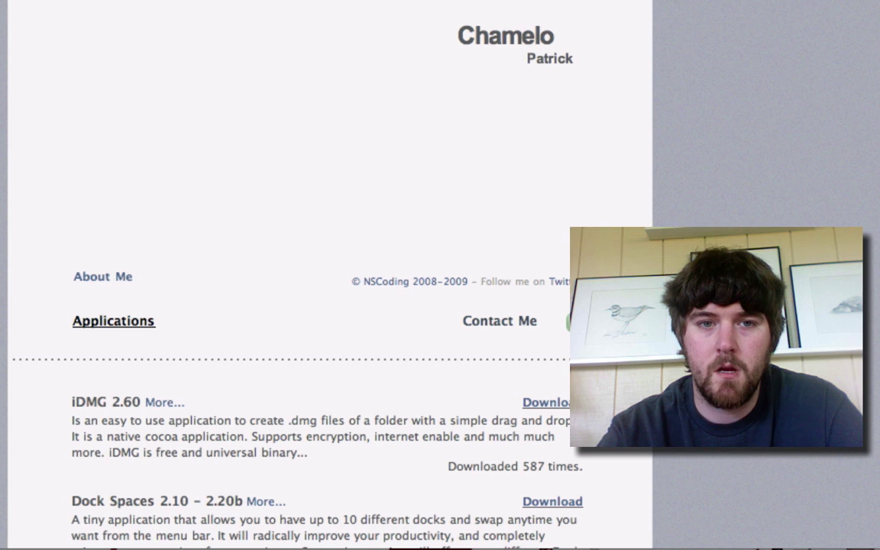
scroll(248, 324, down, 3)
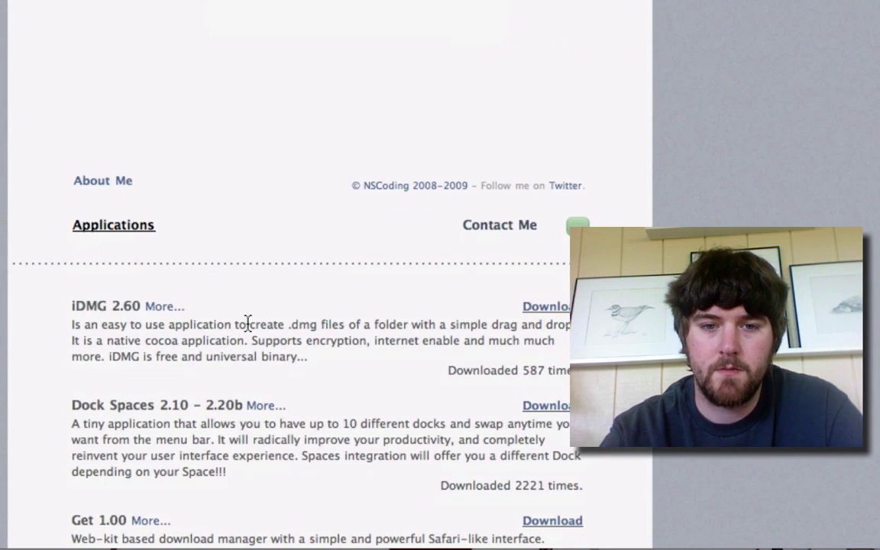
scroll(325, 449, down, 2)
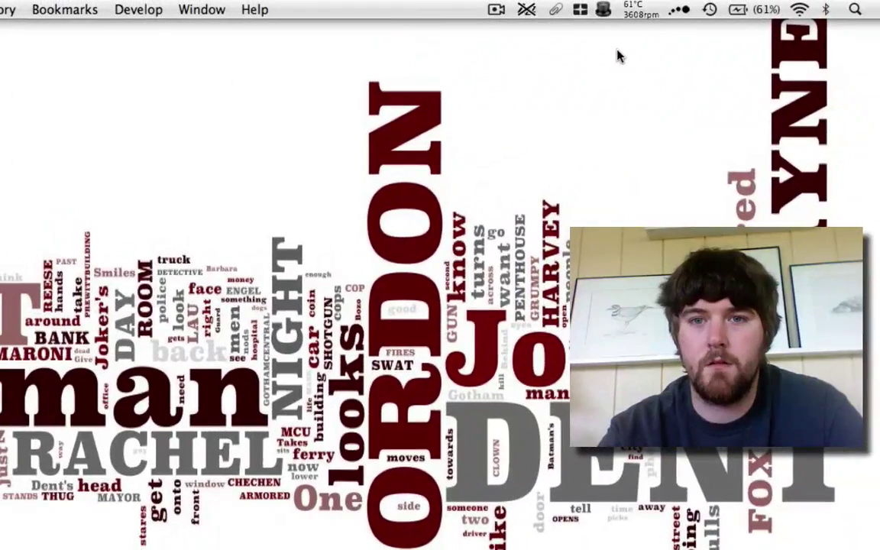
click(579, 9)
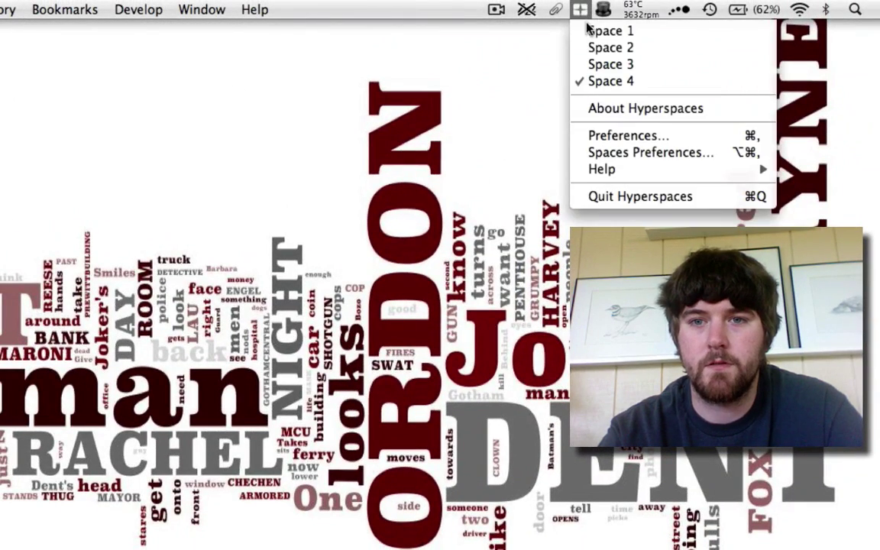
- Open Hyperspaces preferences and go from General to the per-space Hyperspaces page
click(594, 136)
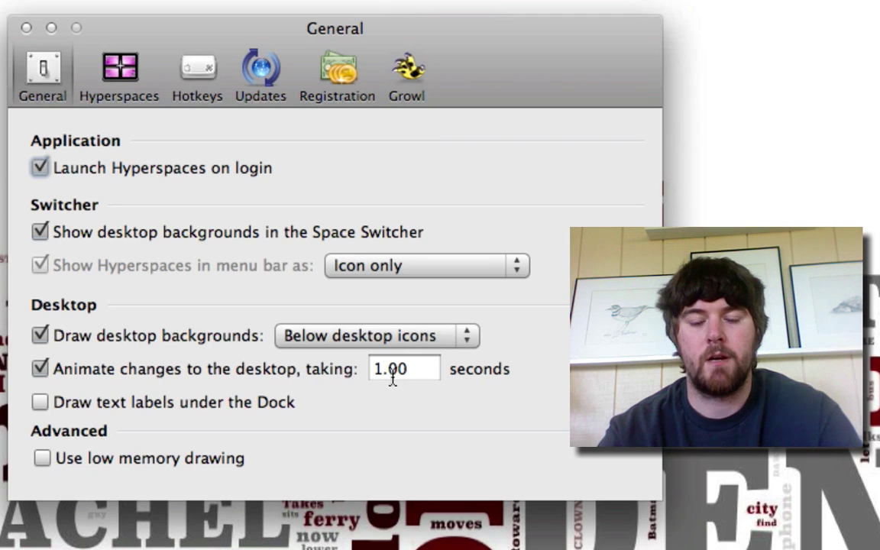
click(131, 101)
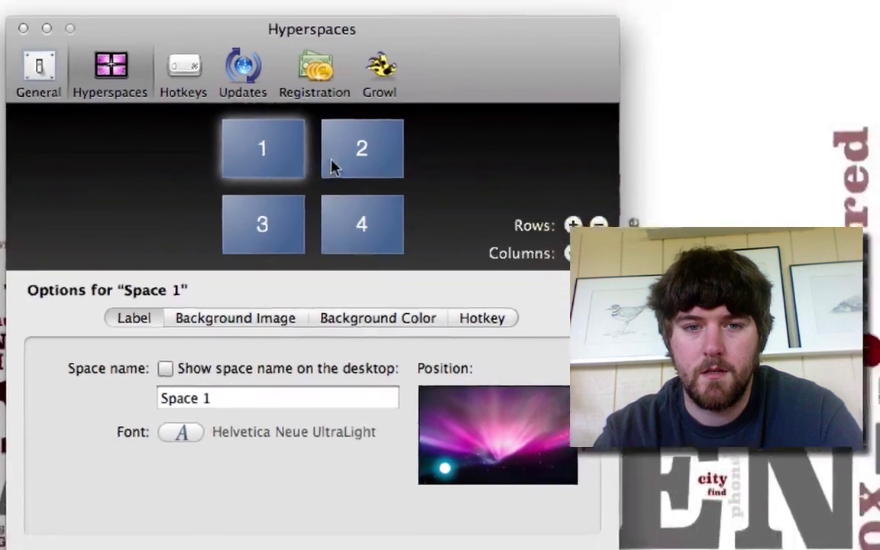
- Uncheck 'Show space name on the desktop' for Space 2 and Space 3
click(367, 177)
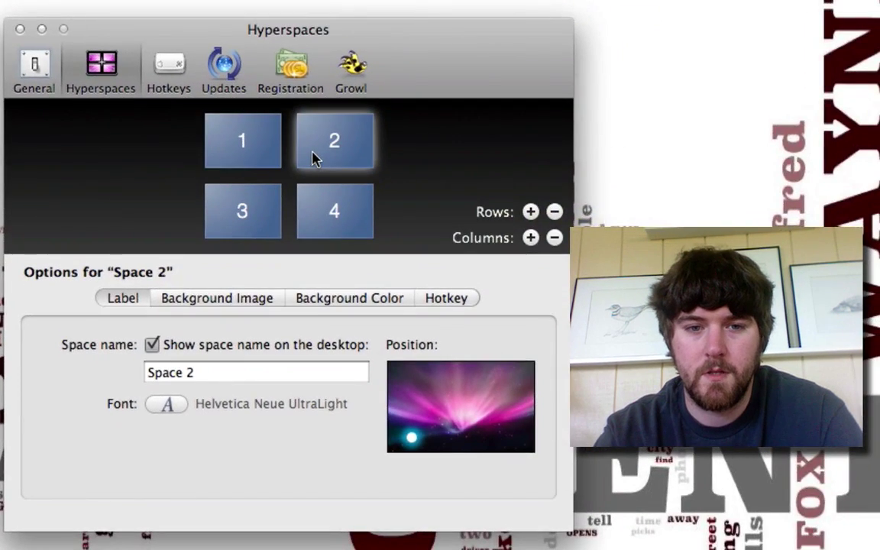
click(152, 345)
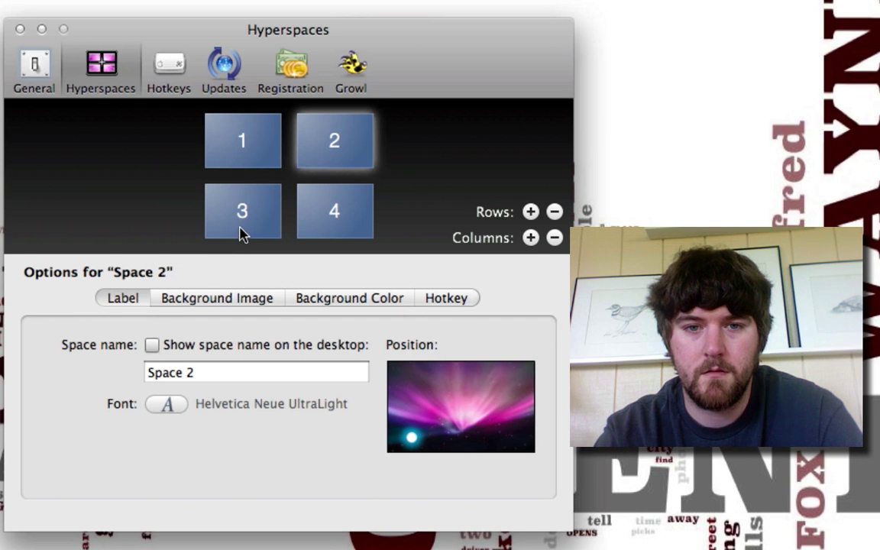
click(239, 236)
click(152, 345)
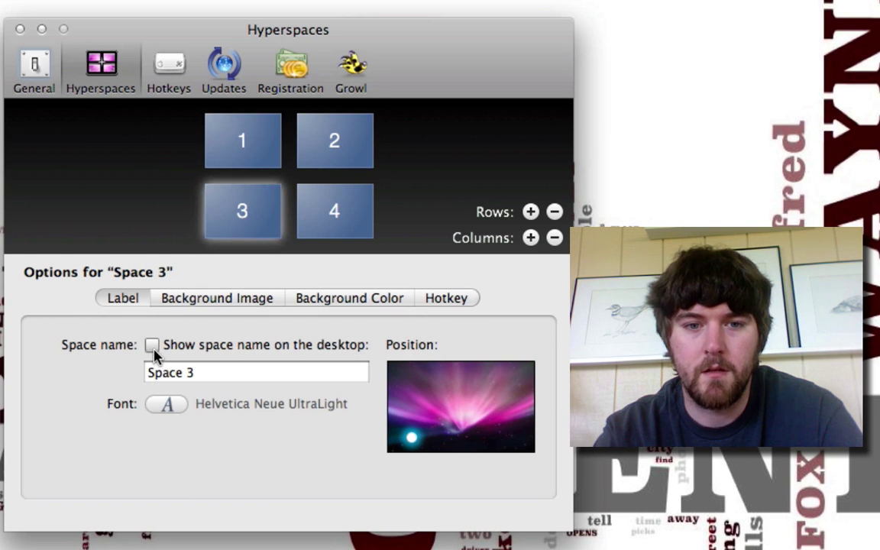
- Review the options of Spaces 2, 4 and 1, then go to the Hotkeys page
click(365, 166)
click(339, 208)
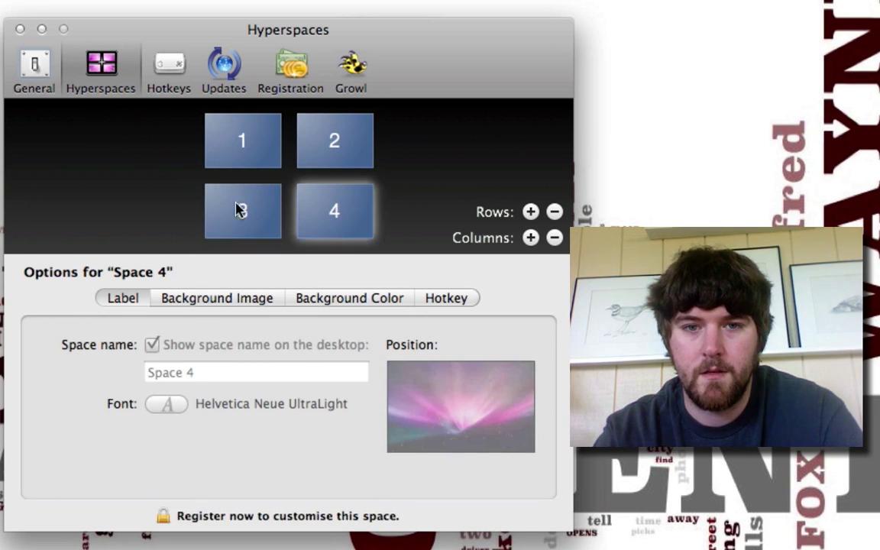
click(329, 150)
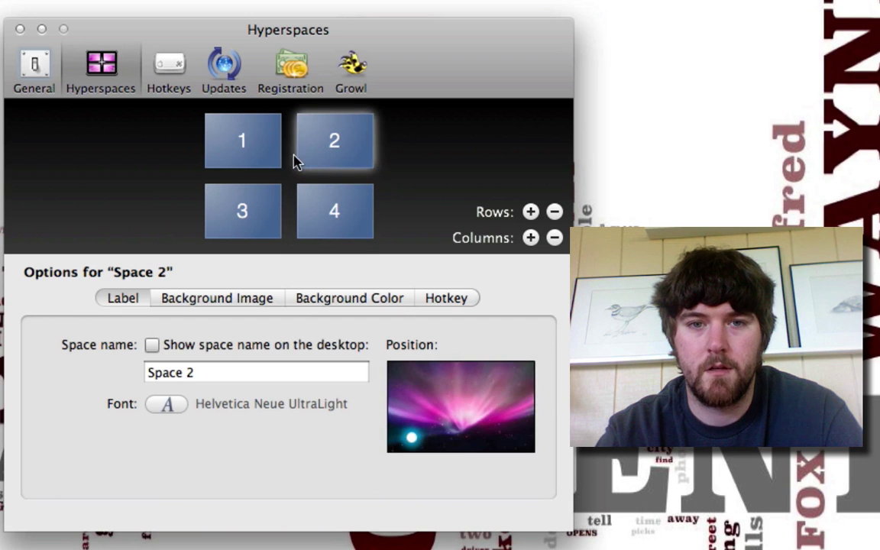
click(266, 152)
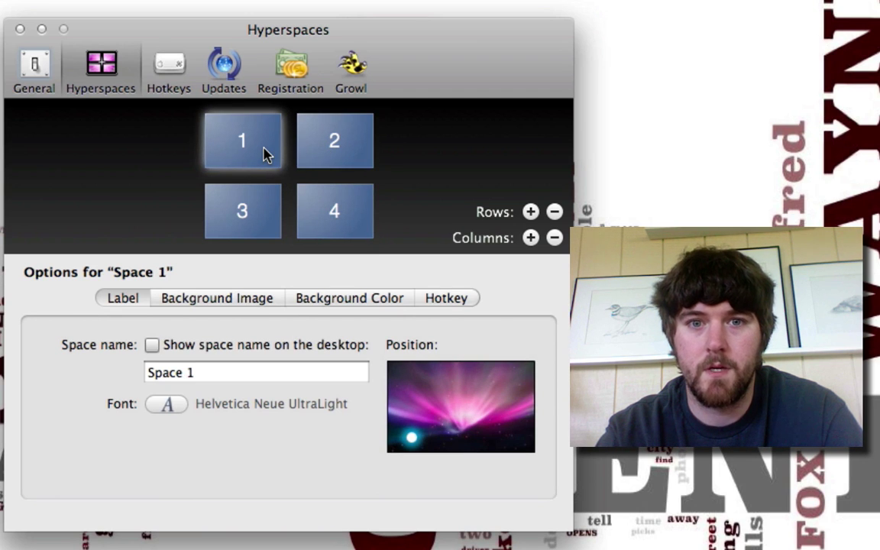
click(170, 74)
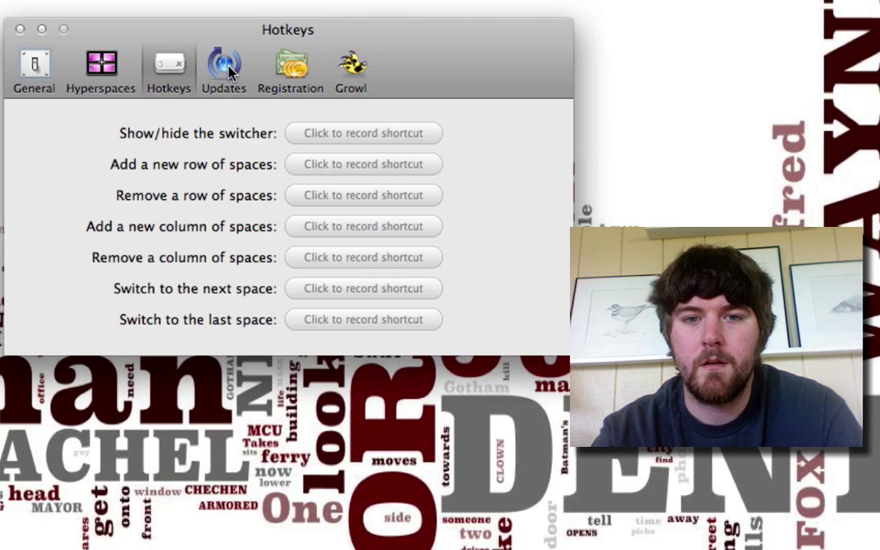
- Return to the Hyperspaces page showing the four space tiles and Space 1's label options
click(80, 63)
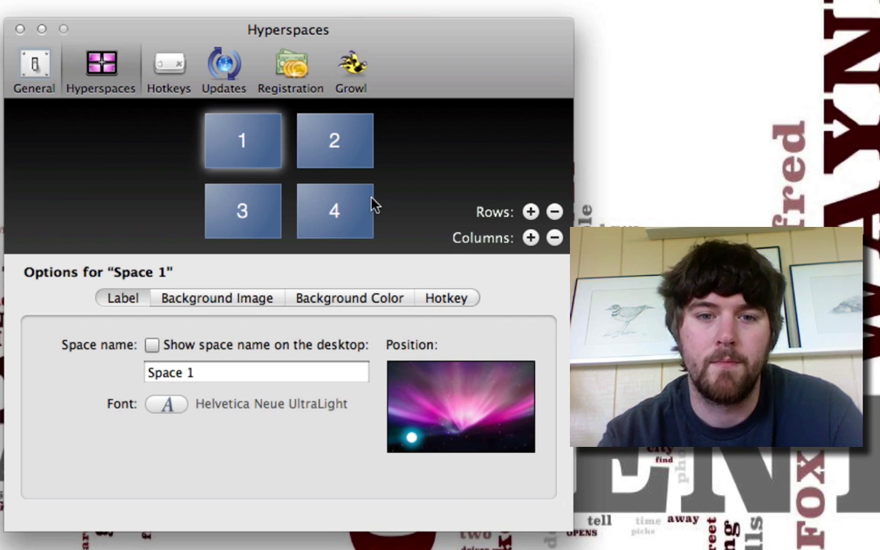
- Look over Space 1's background image and background color settings
click(219, 304)
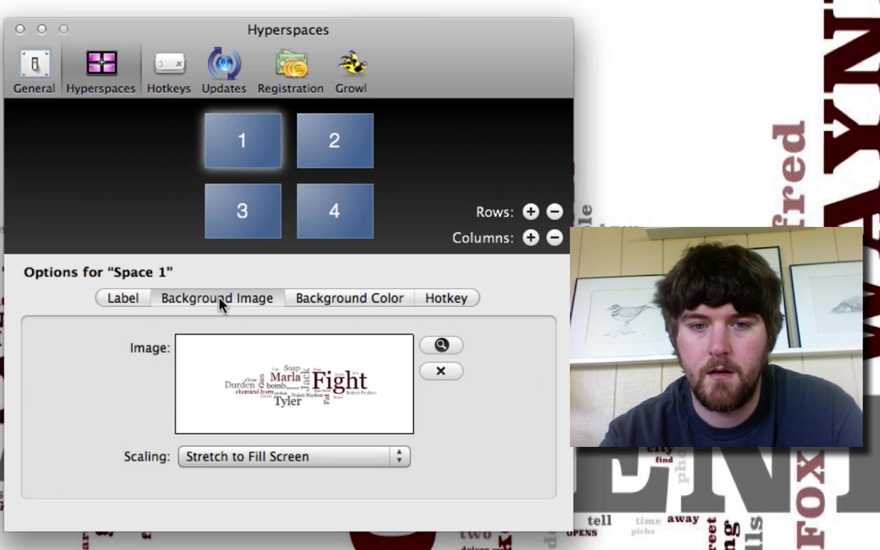
click(339, 304)
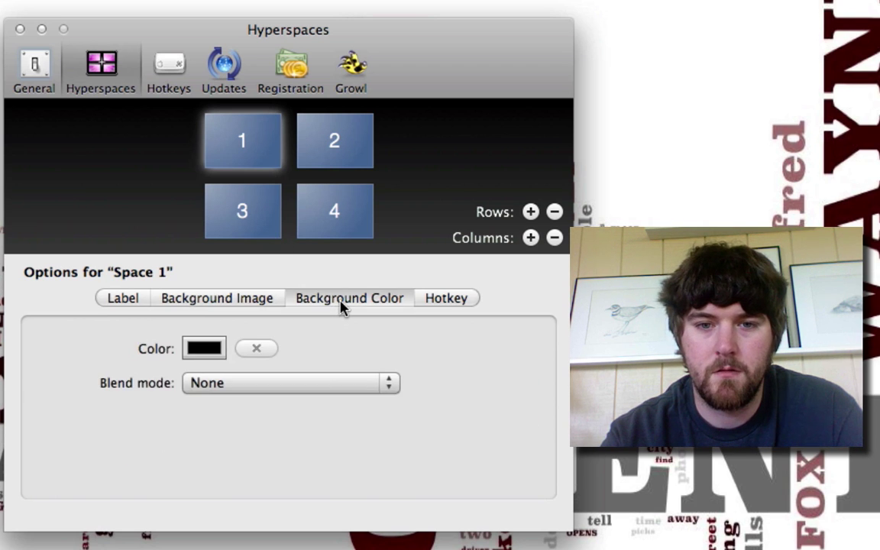
click(268, 305)
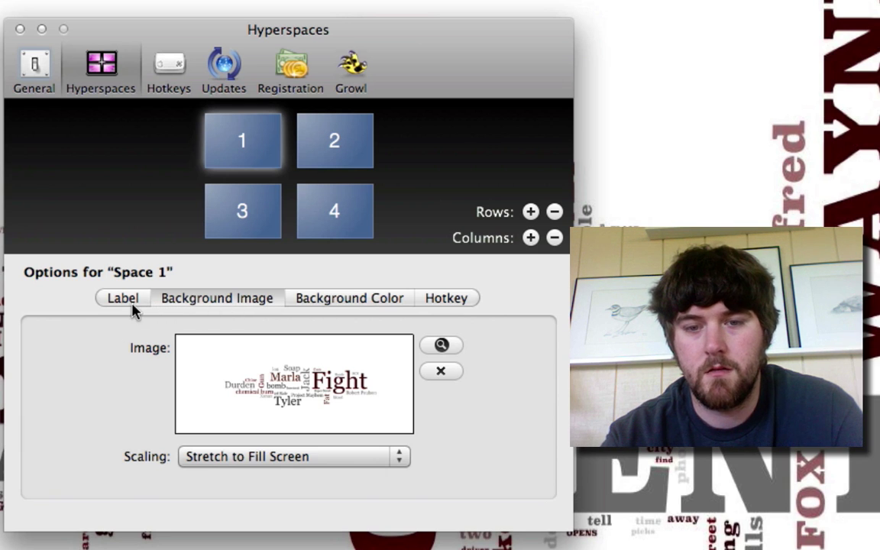
- Check Spaces 3 and 4, then select Space 2 and browse for its background image
click(326, 171)
click(268, 207)
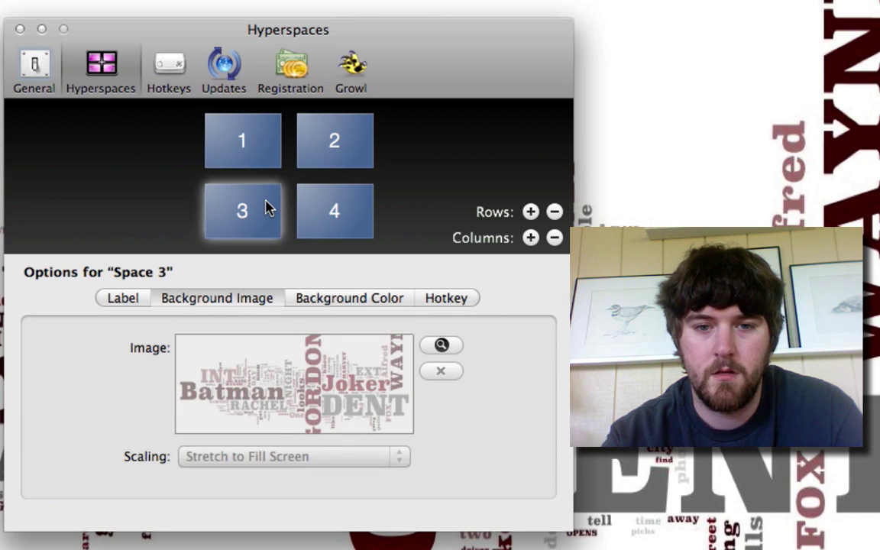
click(316, 216)
click(239, 213)
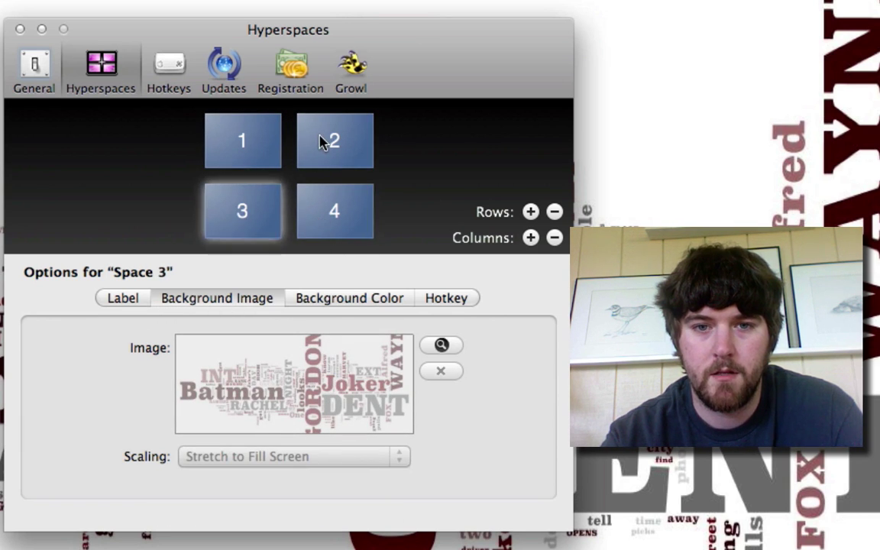
click(326, 140)
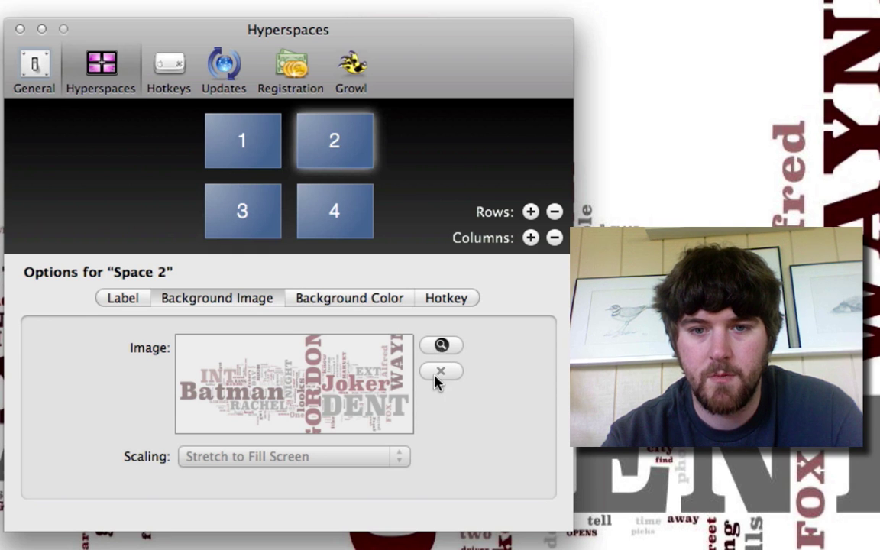
click(448, 351)
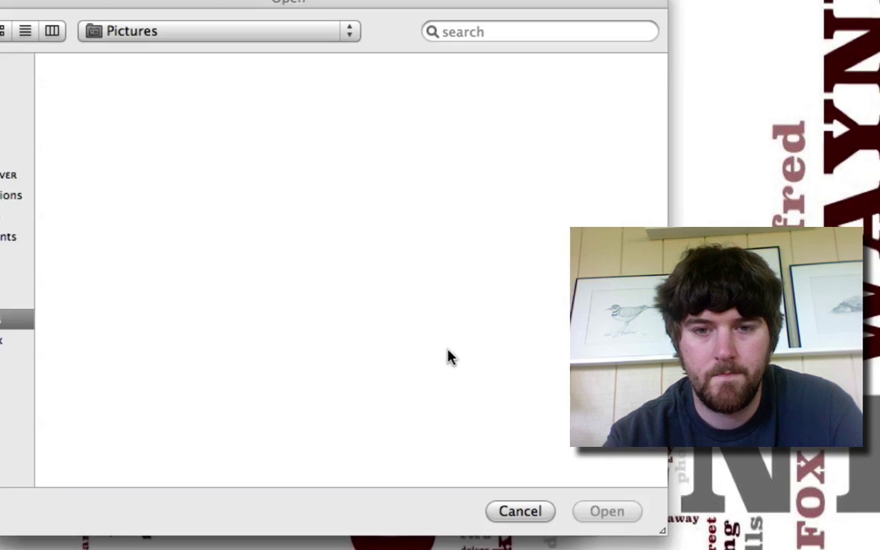
- Scroll the Pictures folder to bg.gif and open it as Space 2's background image
scroll(230, 282, down, 10)
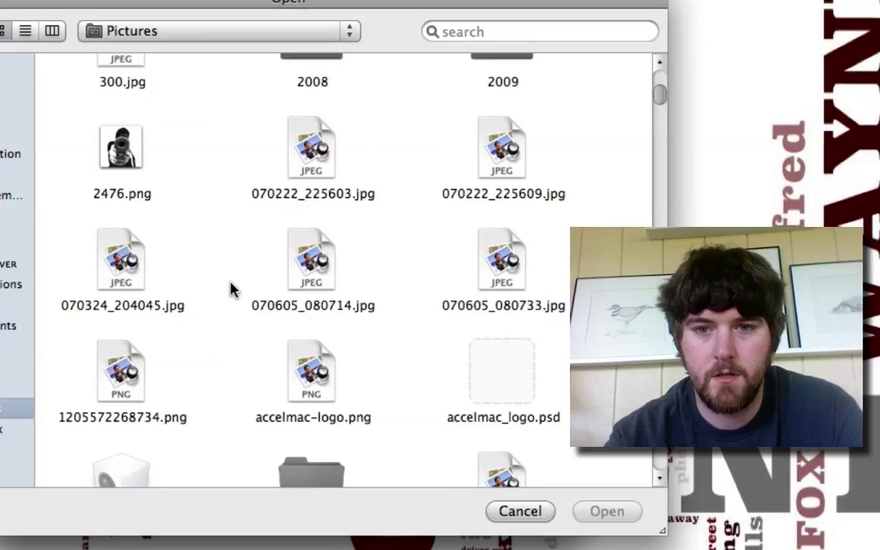
scroll(232, 289, down, 5)
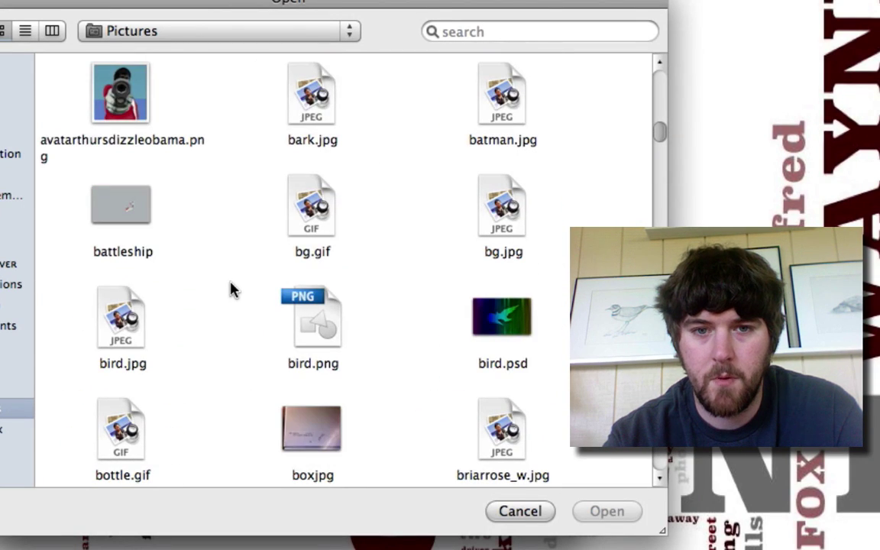
scroll(232, 289, down, 4)
scroll(232, 289, down, 5)
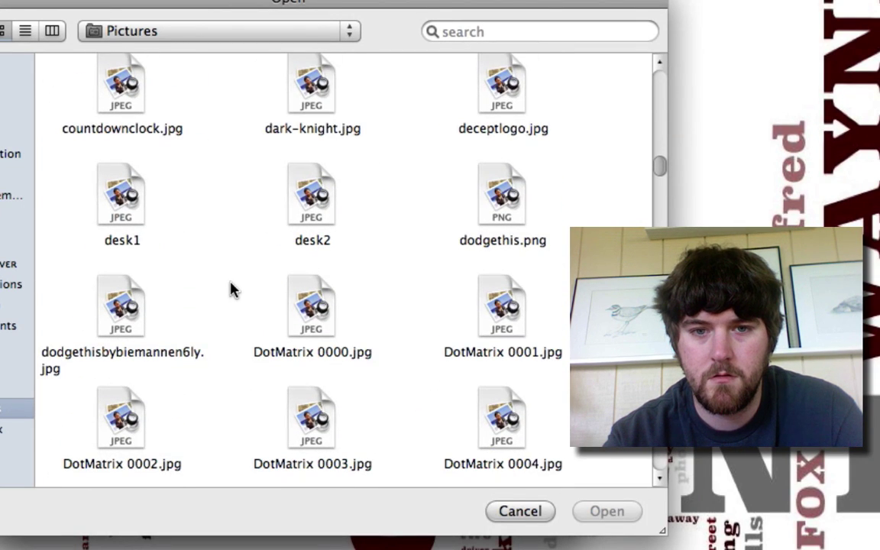
scroll(232, 288, down, 5)
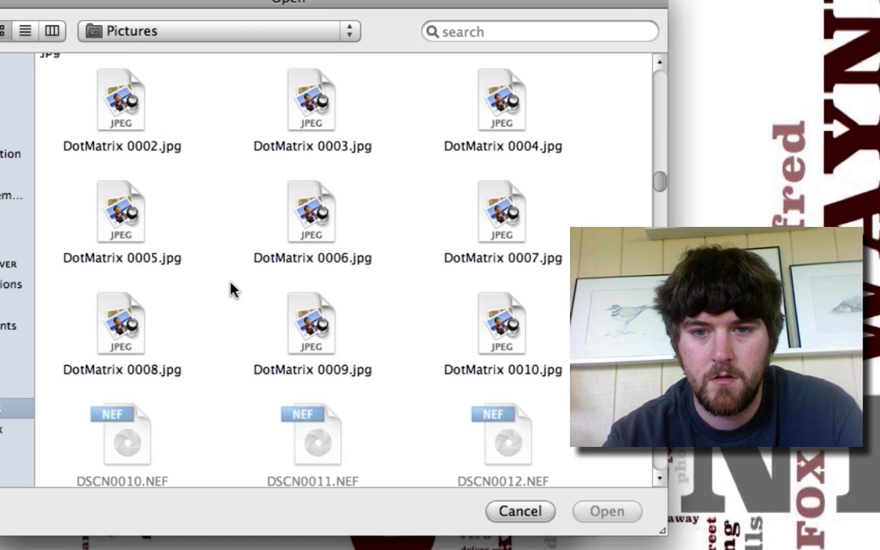
scroll(232, 288, down, 5)
scroll(233, 288, down, 5)
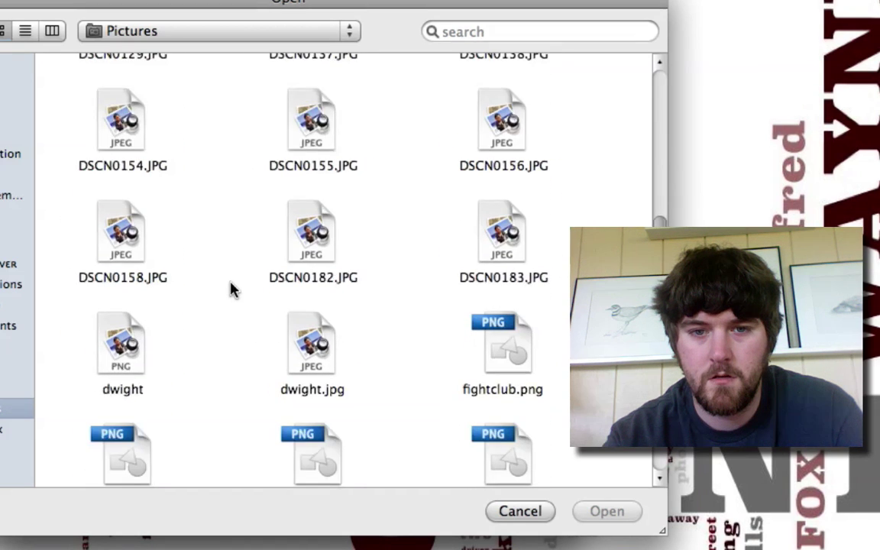
scroll(232, 289, down, 4)
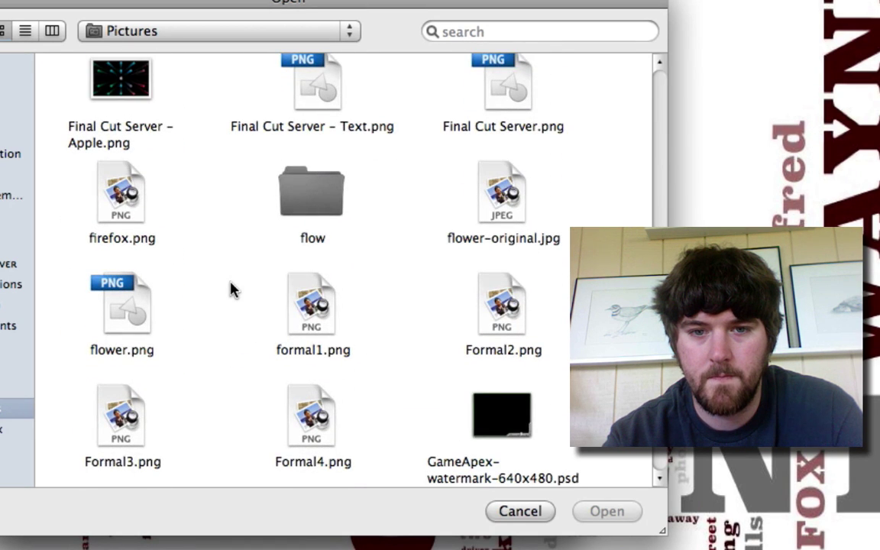
scroll(232, 289, up, 8)
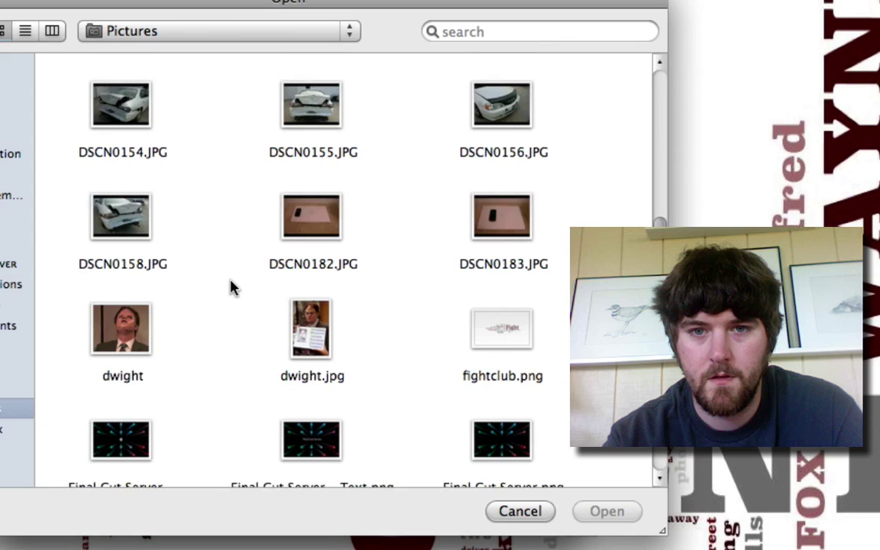
scroll(232, 289, up, 12)
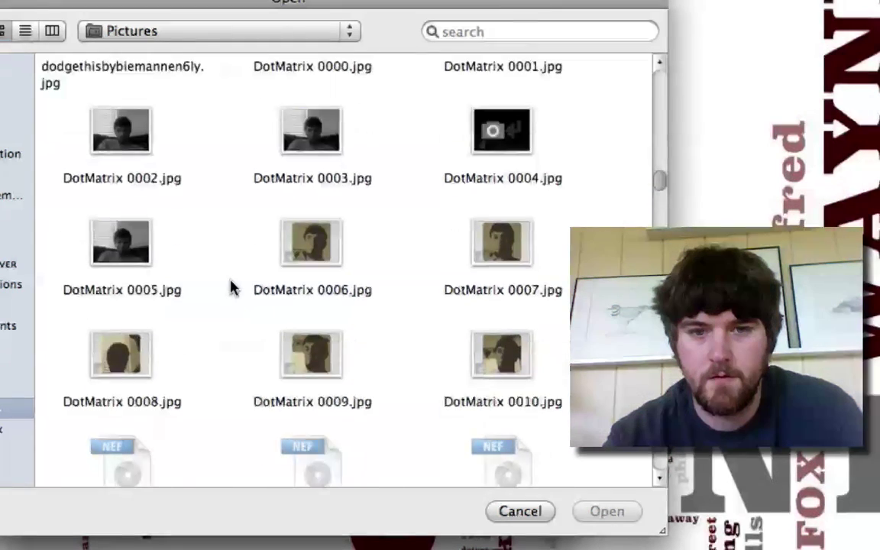
scroll(232, 289, up, 13)
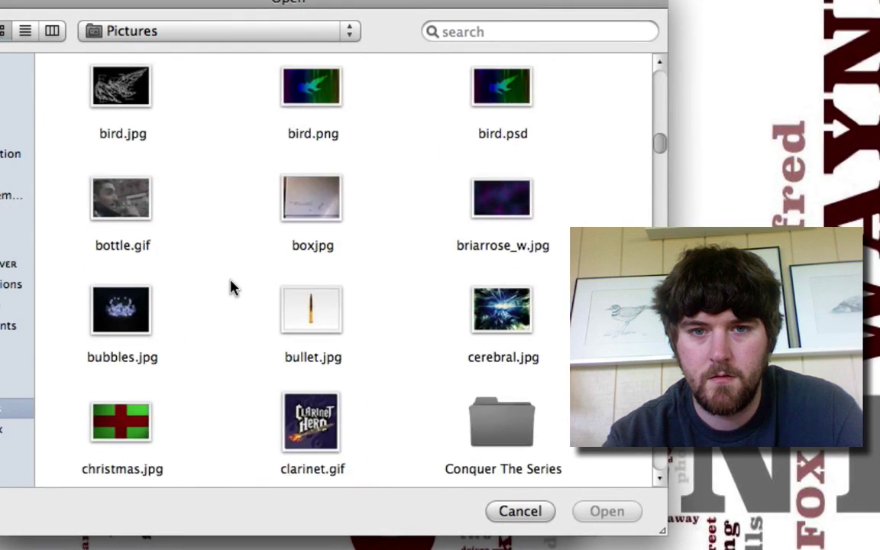
click(313, 246)
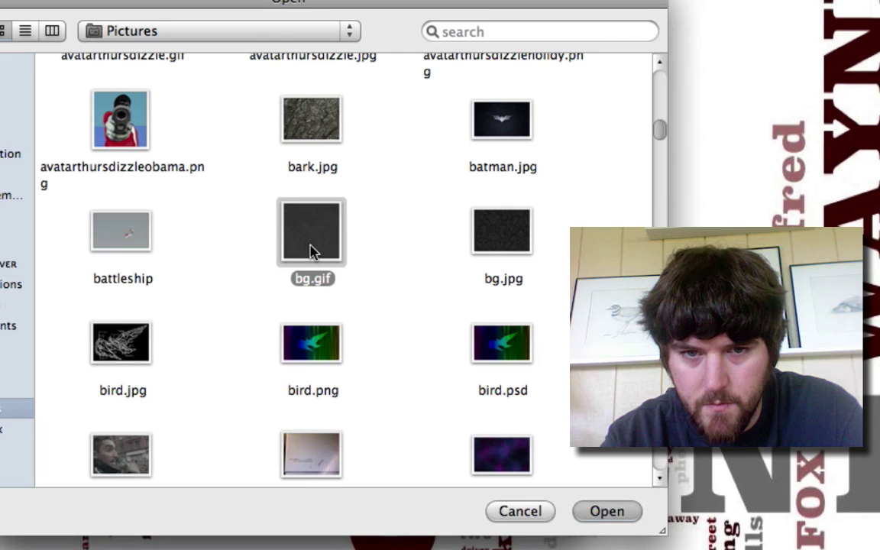
click(611, 511)
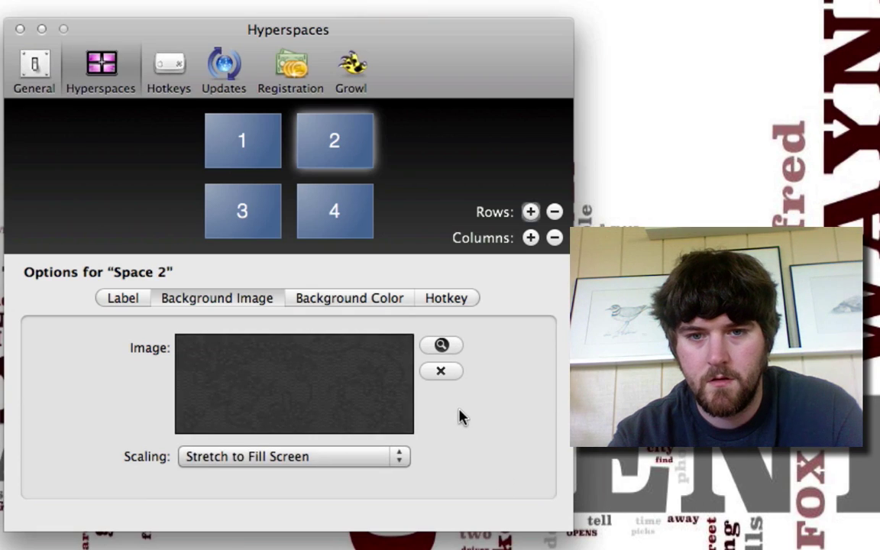
- Set Space 2's bg.gif scaling to Tiled, close preferences, then preview dark Space 2 and switch back
click(319, 456)
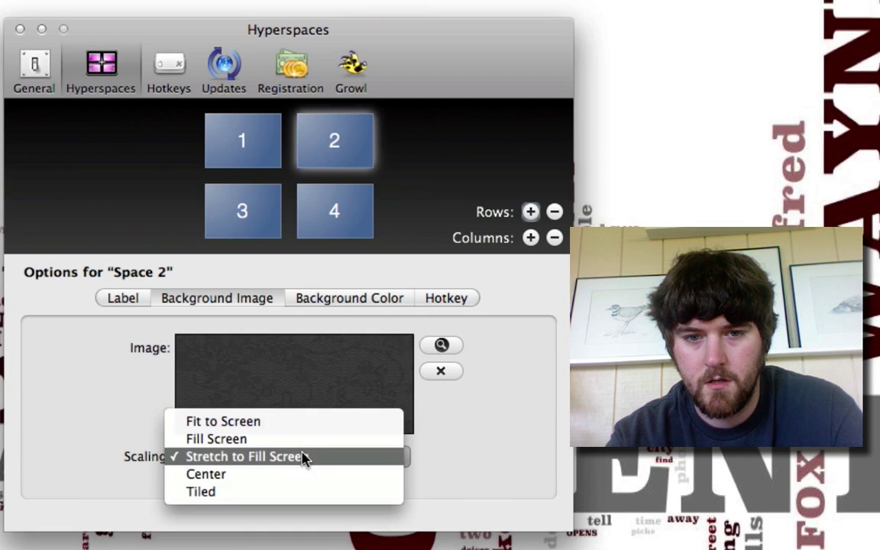
click(244, 492)
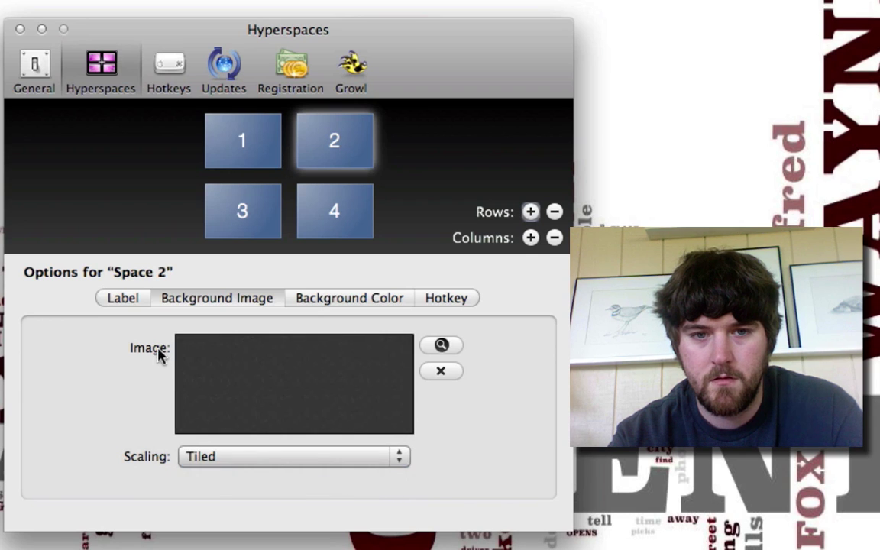
click(124, 299)
click(38, 80)
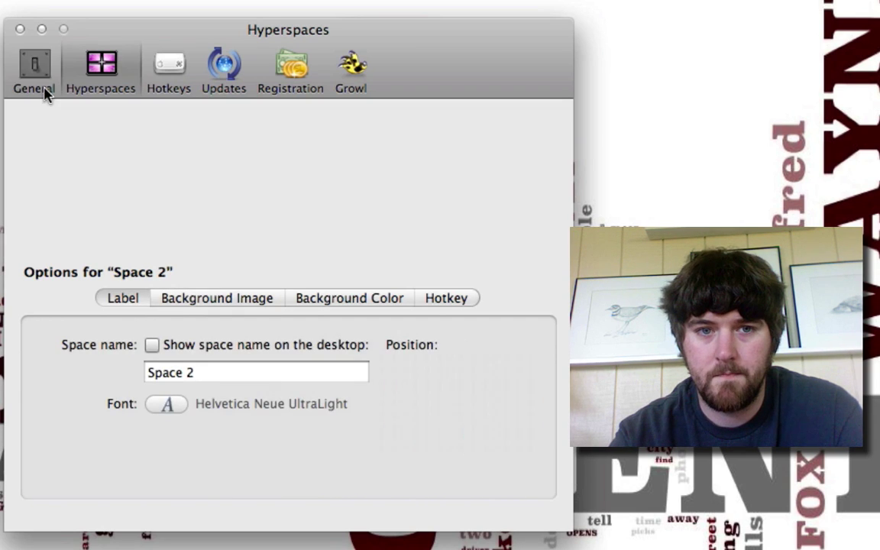
click(20, 29)
key(ctrl+Up)
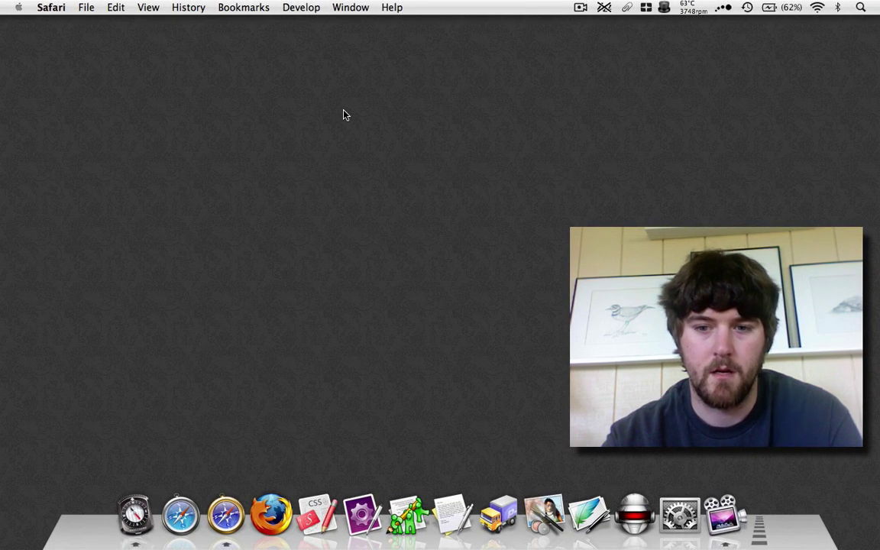
key(ctrl+Down)
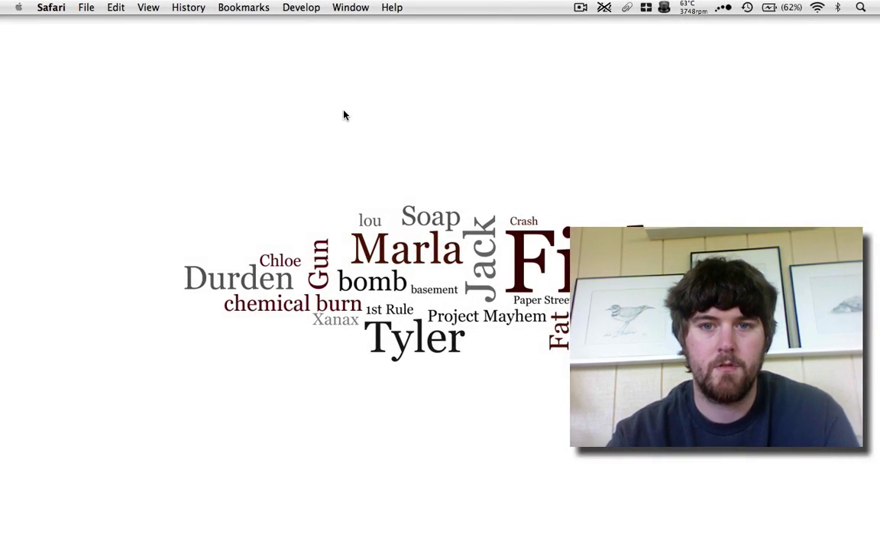